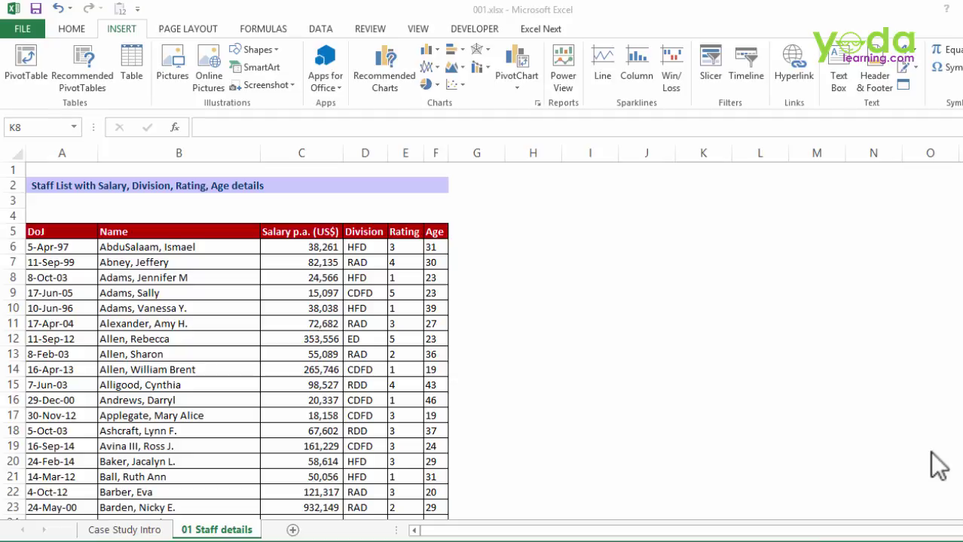
Examine the staff list's DoJ, Name, Salary, Division, Rating and Age columns, from the headers down to the last record.
left_click(231, 282)
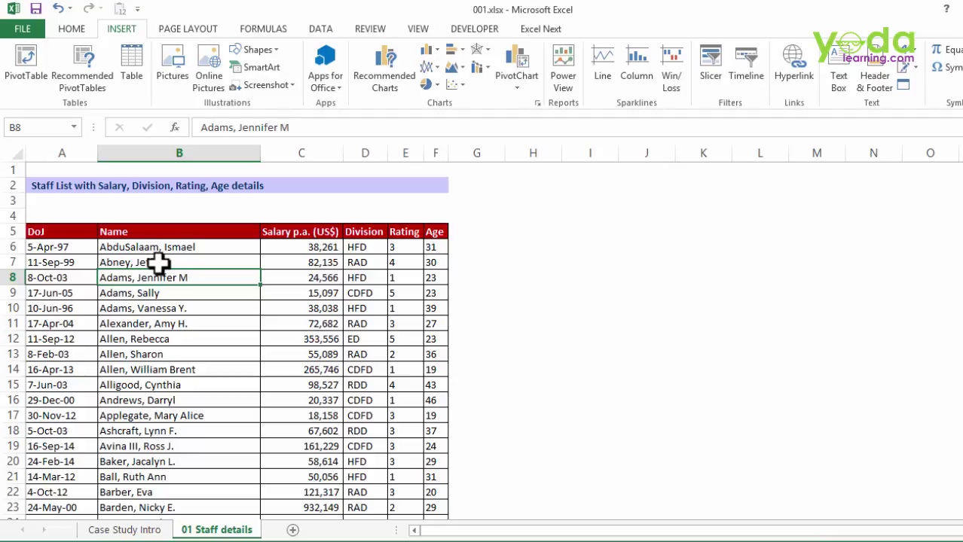
left_click(67, 243)
left_click(193, 275)
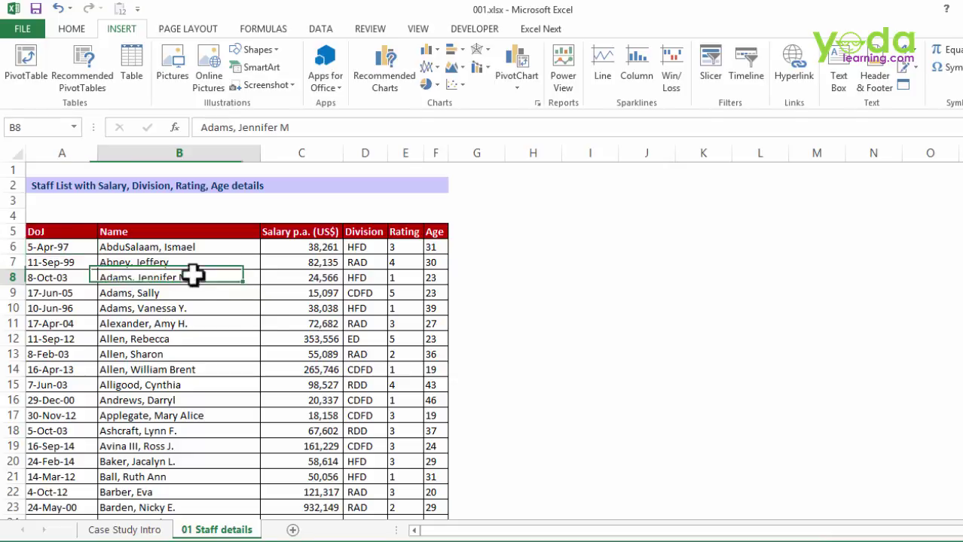
left_click(294, 246)
left_click(372, 230)
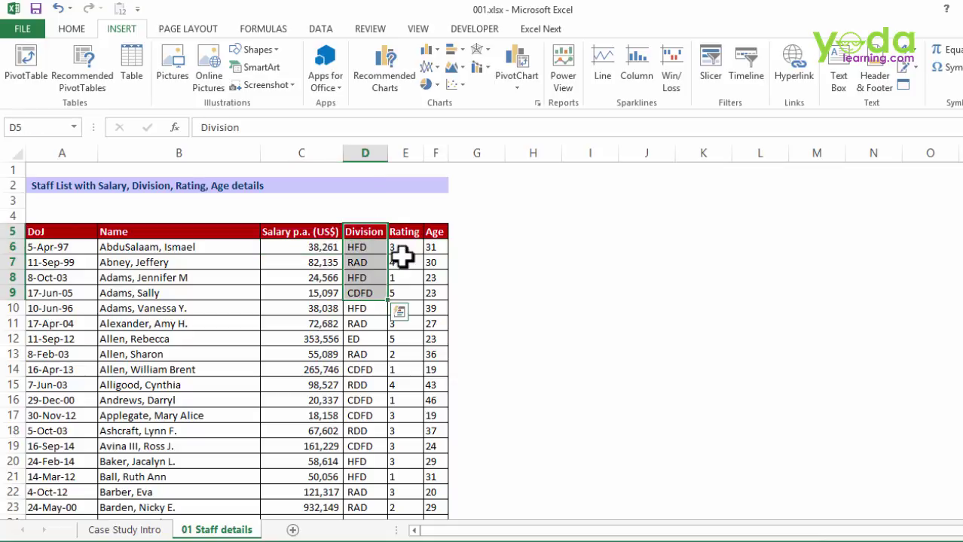
left_click_drag(404, 232, 399, 315)
left_click_drag(432, 233, 430, 323)
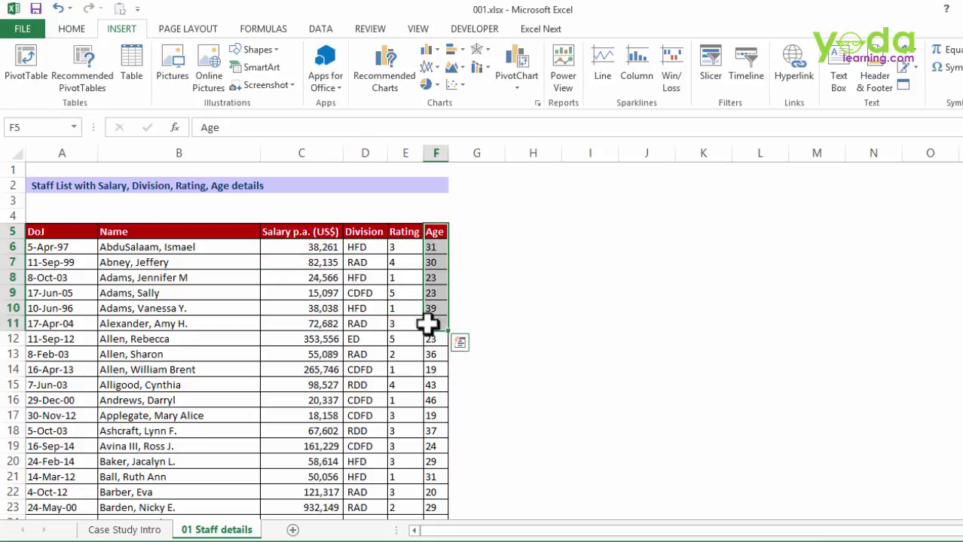
left_click(261, 285)
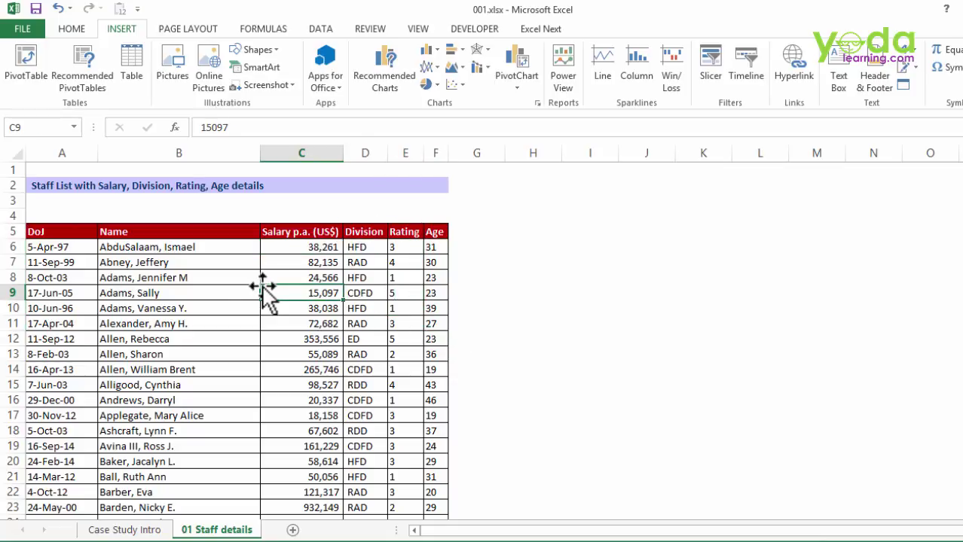
key("ctrl+Down")
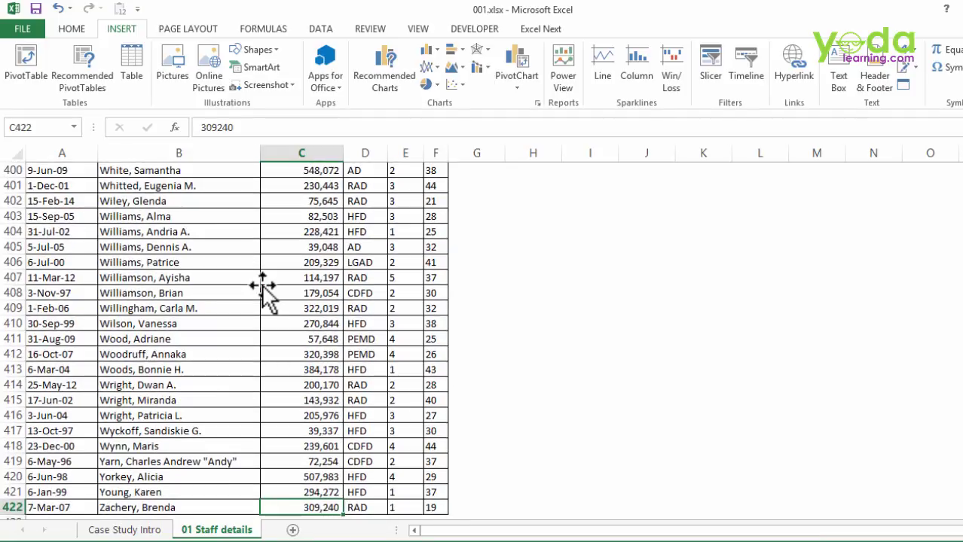
key("ctrl+Up")
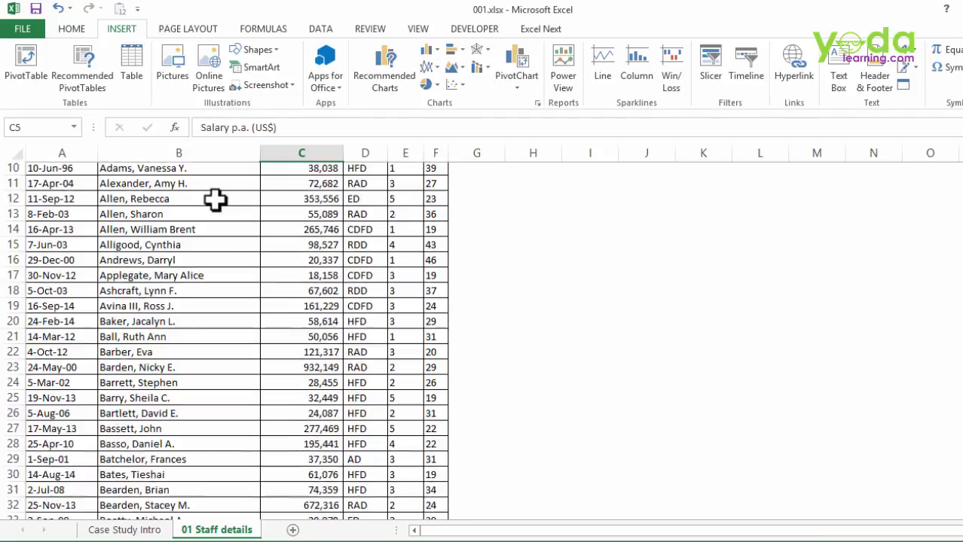
scroll(223, 200, "up", 1)
Create a PivotTable on a new worksheet from the whole staff table, range A5:F422.
left_click(242, 276)
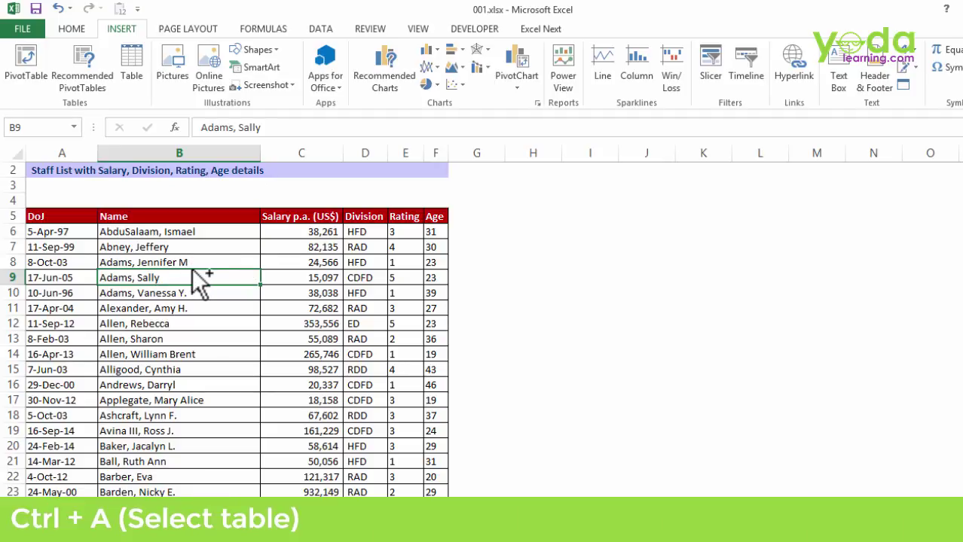
key("ctrl+a")
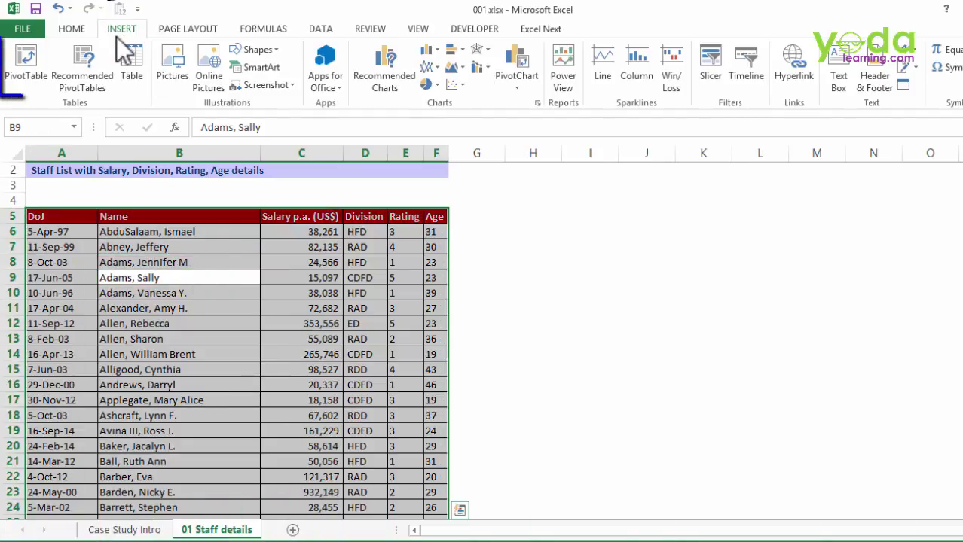
left_click(27, 55)
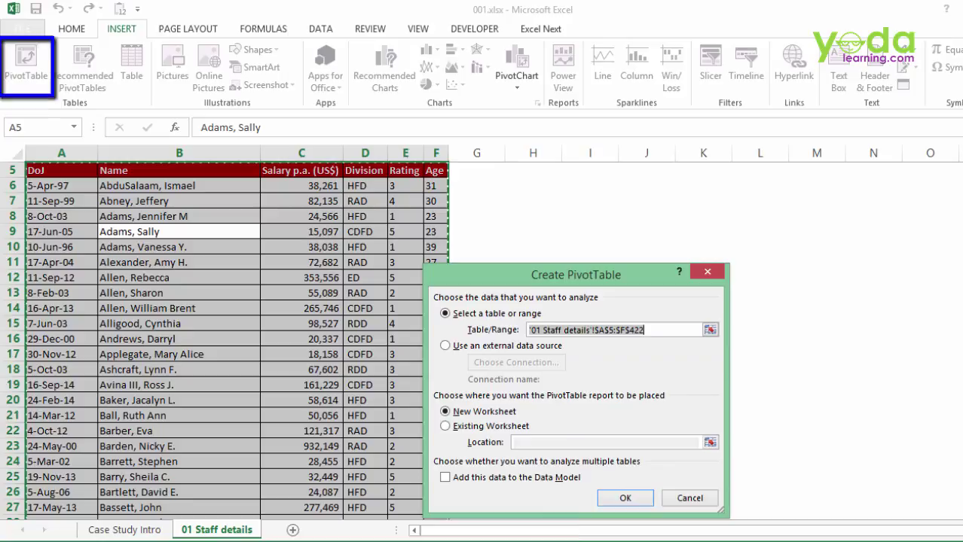
left_click(627, 498)
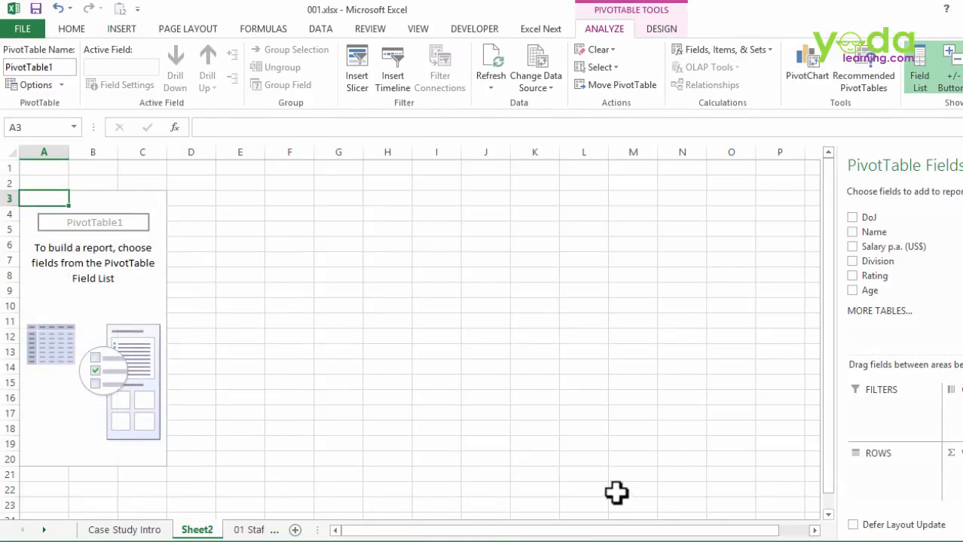
Enable the Classic PivotTable layout so that fields can be placed directly in the grid.
right_click(100, 239)
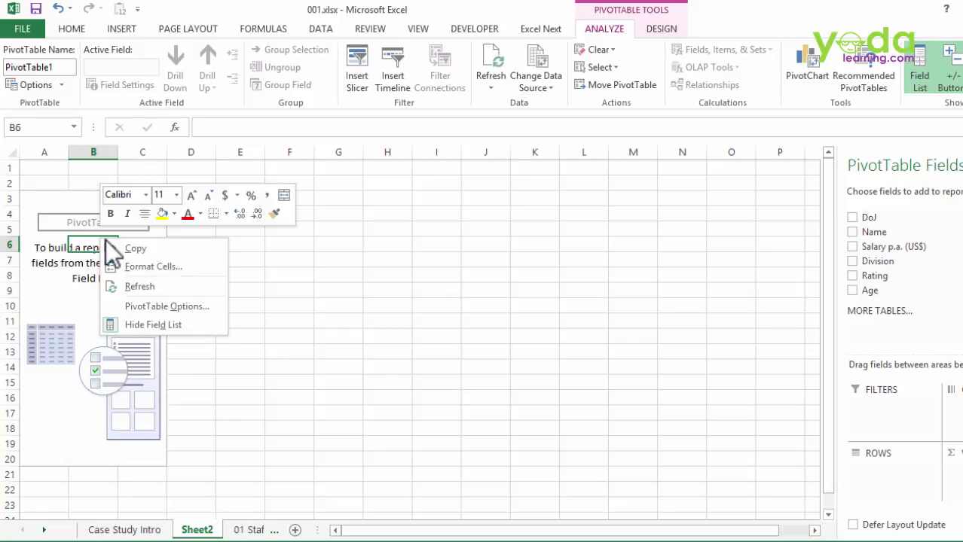
left_click(153, 307)
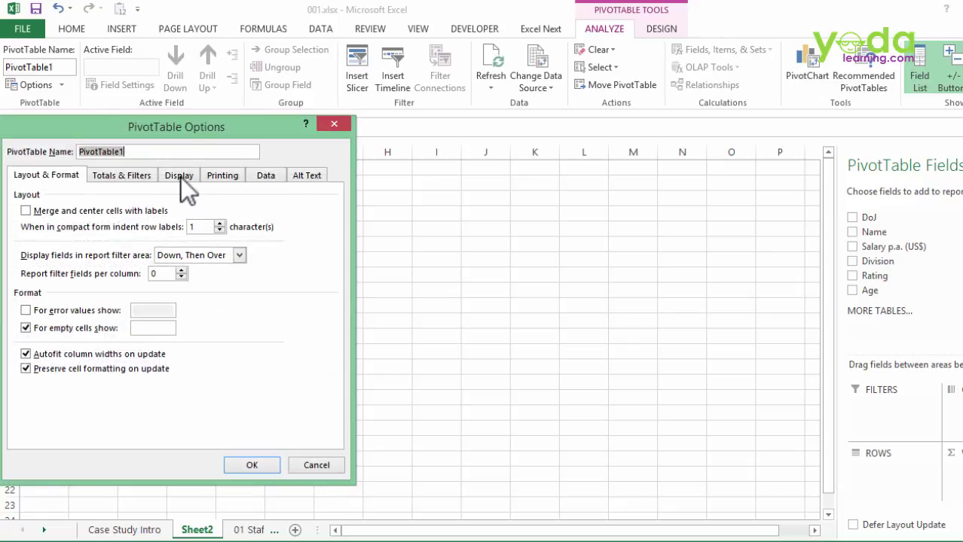
left_click(180, 176)
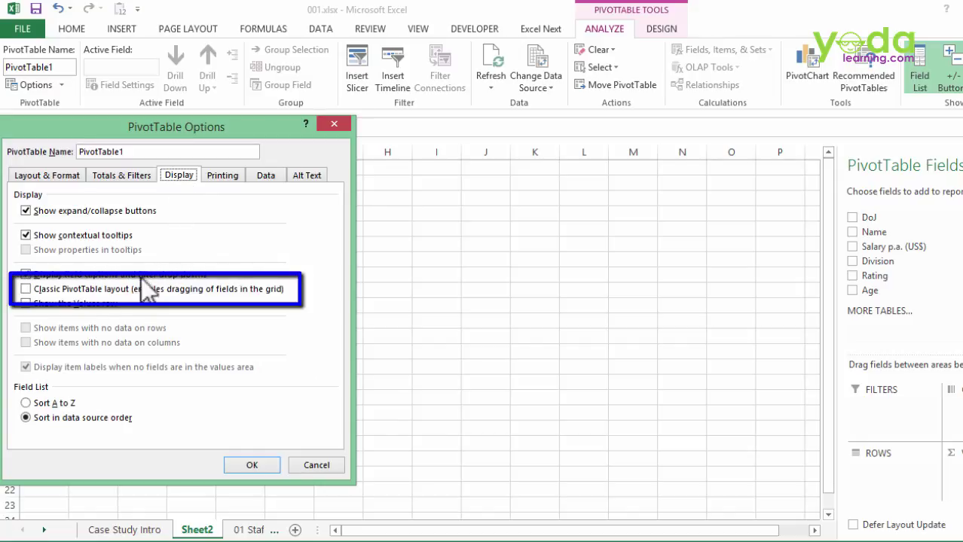
left_click(104, 293)
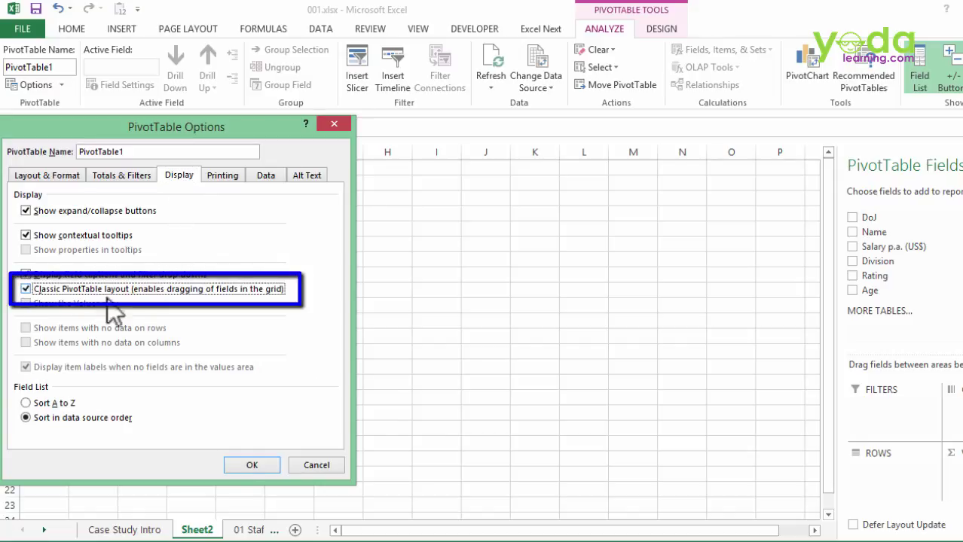
left_click(249, 463)
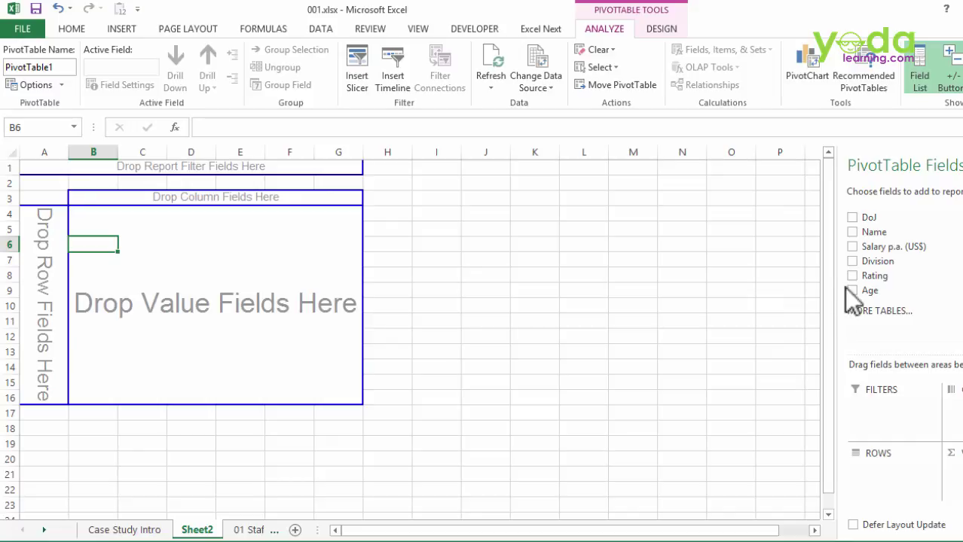
Place Division in the rows and Salary p.a. (US$) twice in the values, summarizing the second instance by Count.
left_click_drag(866, 264, 48, 252)
left_click_drag(878, 246, 310, 278)
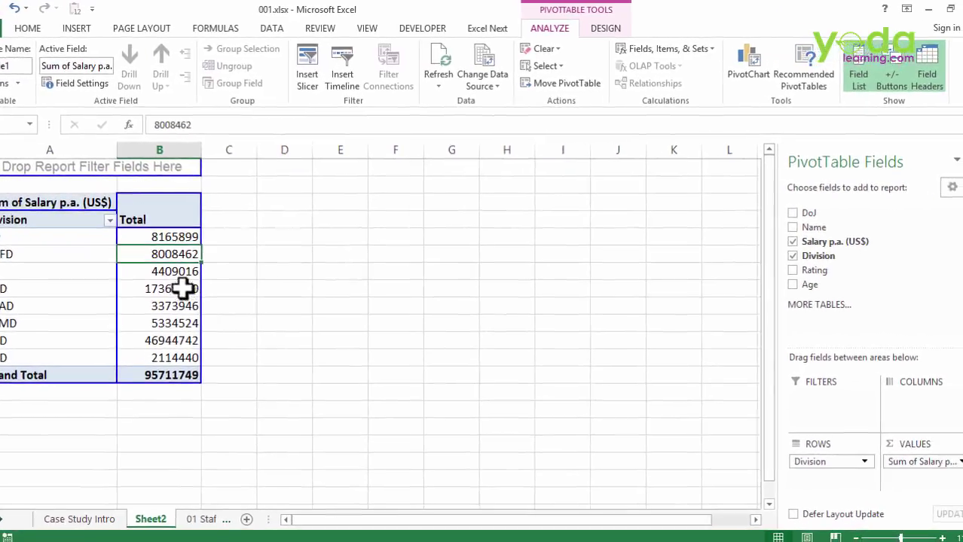
left_click_drag(803, 245, 885, 477)
double_click(241, 218)
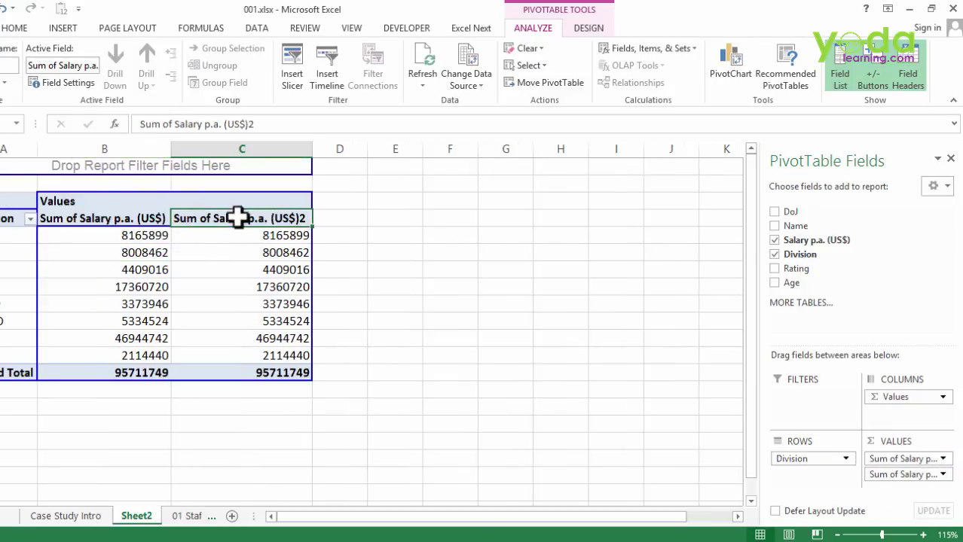
left_click(393, 403)
left_click(546, 483)
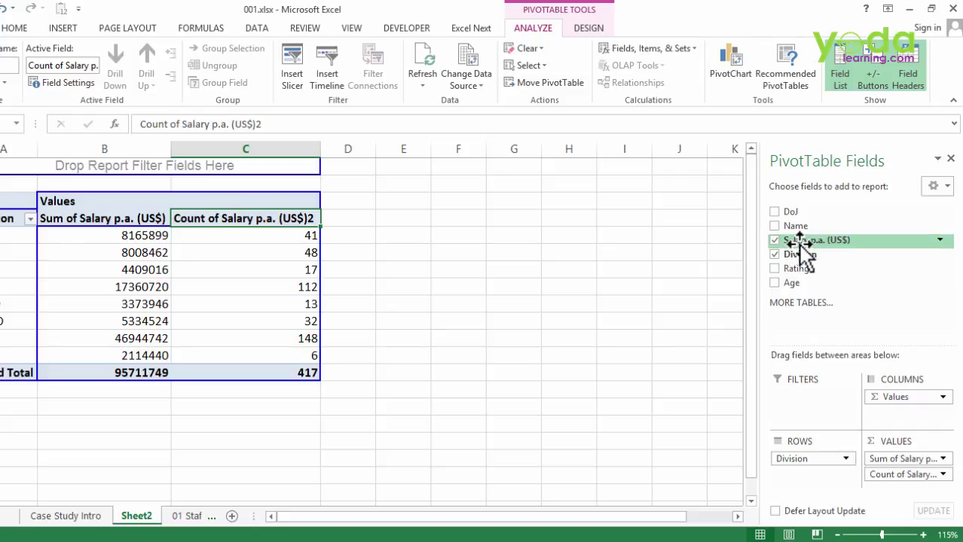
Add Salary p.a. (US$) to the values once more, between the sum and the count, and summarize it by Average.
left_click_drag(799, 240, 903, 477)
double_click(259, 219)
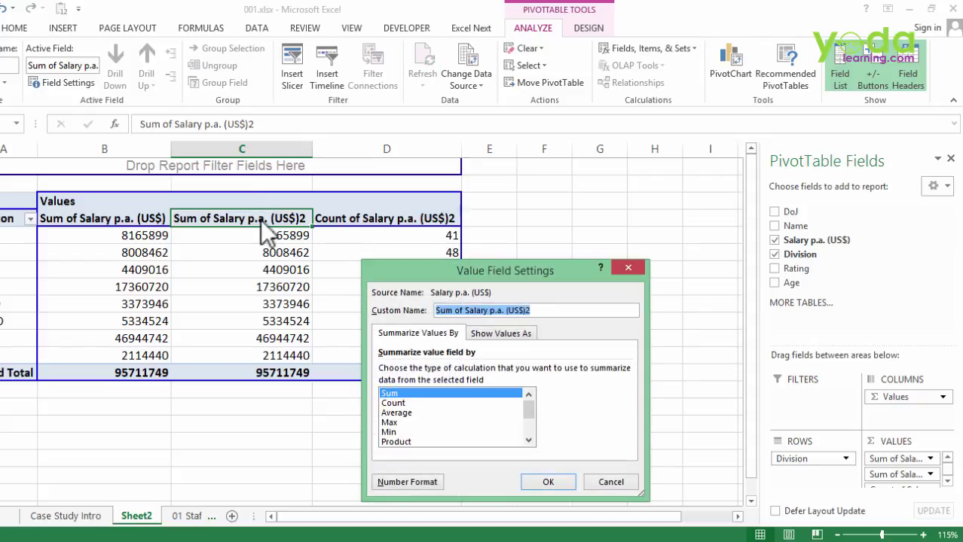
left_click_drag(484, 274, 379, 191)
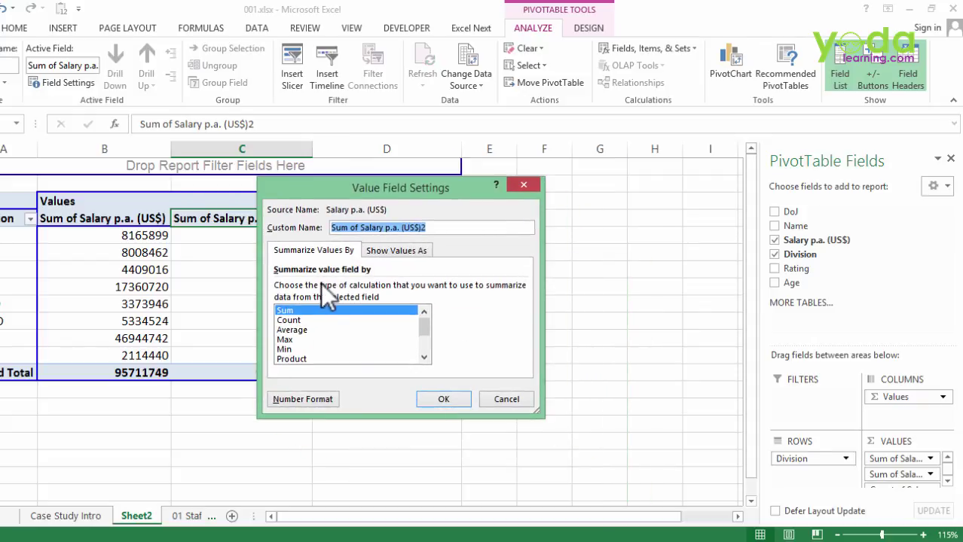
left_click(301, 332)
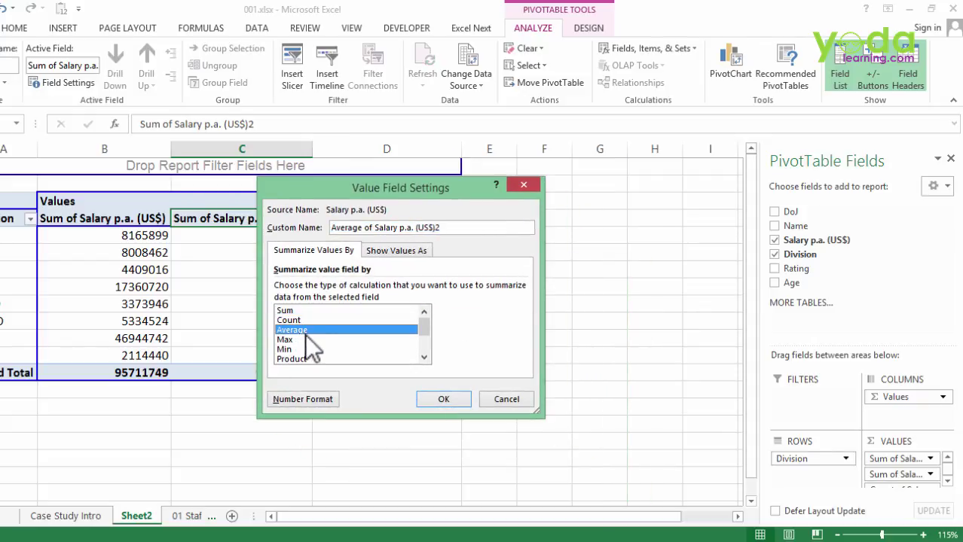
left_click(443, 399)
Format all the pivot's value columns, including the grand totals, with thousands separators and no decimals.
left_click_drag(433, 371, 113, 219)
left_click(14, 28)
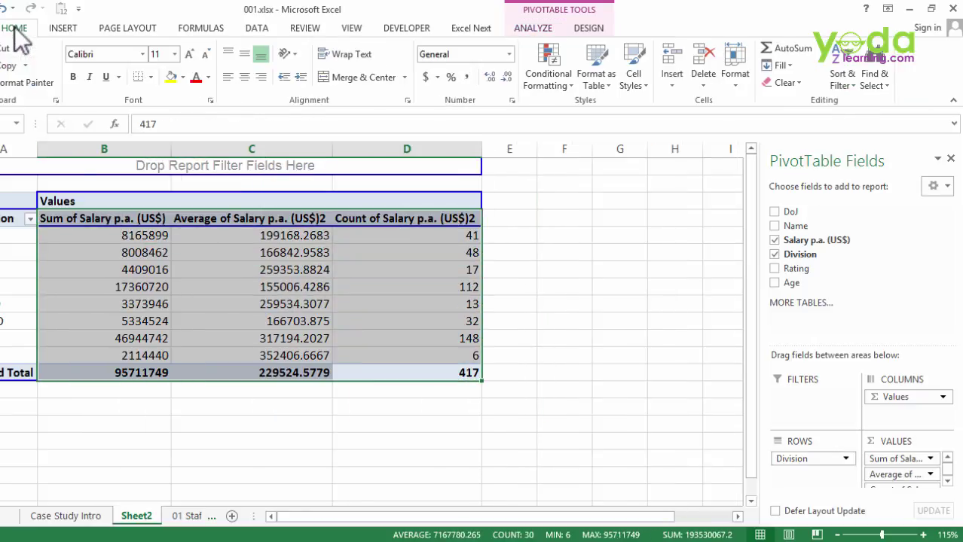
left_click(467, 76)
left_click(505, 79)
left_click(505, 78)
left_click(354, 269)
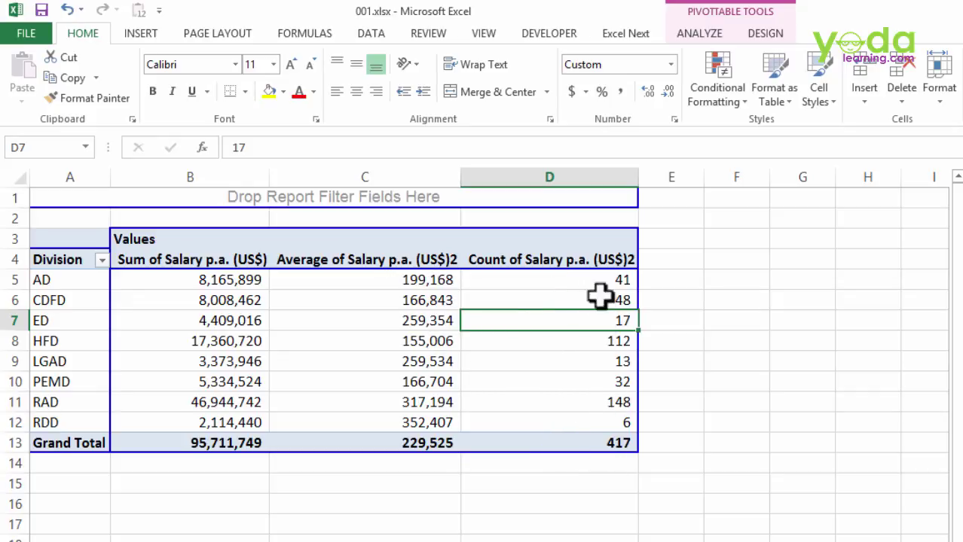
Show the Count of Salary values as % of Grand Total and review the RAD division's row.
mouse_move(600, 441)
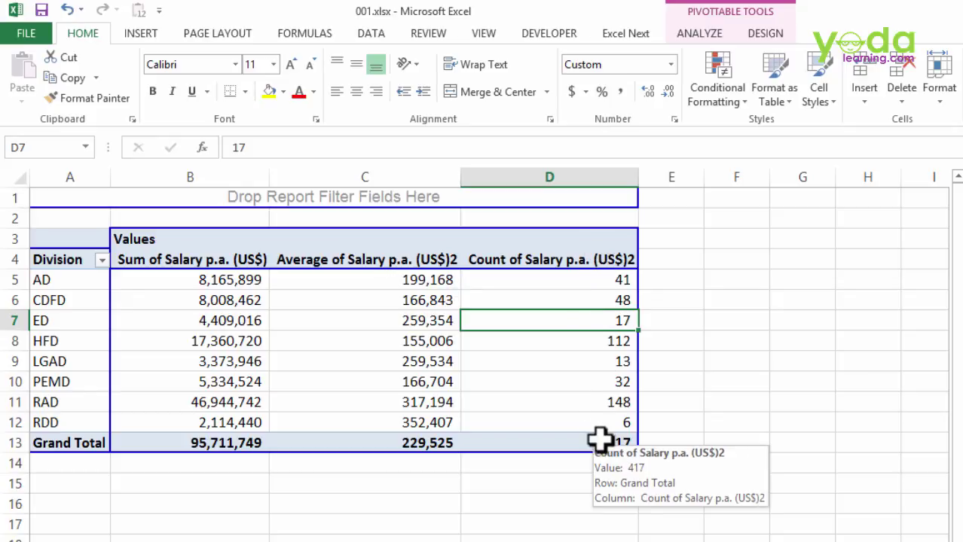
double_click(551, 260)
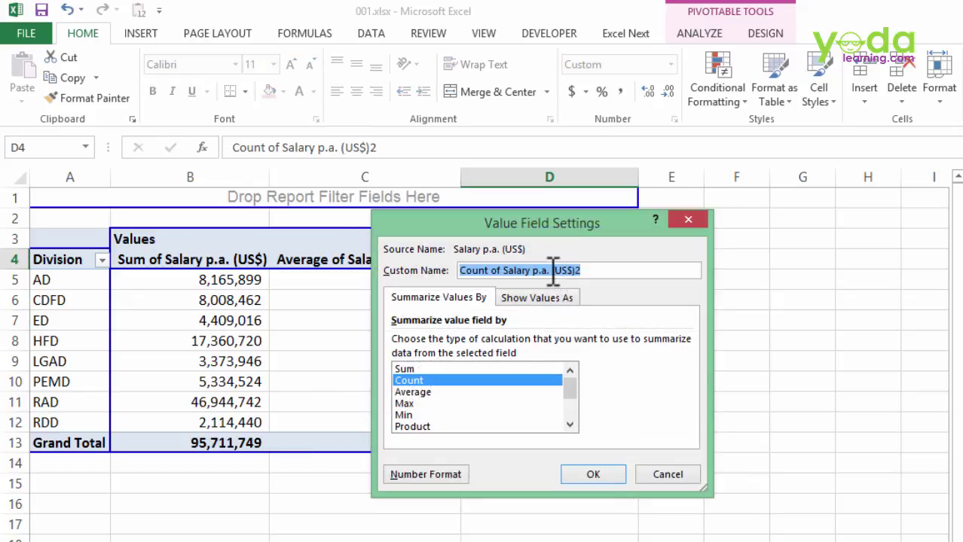
left_click(536, 298)
left_click(523, 343)
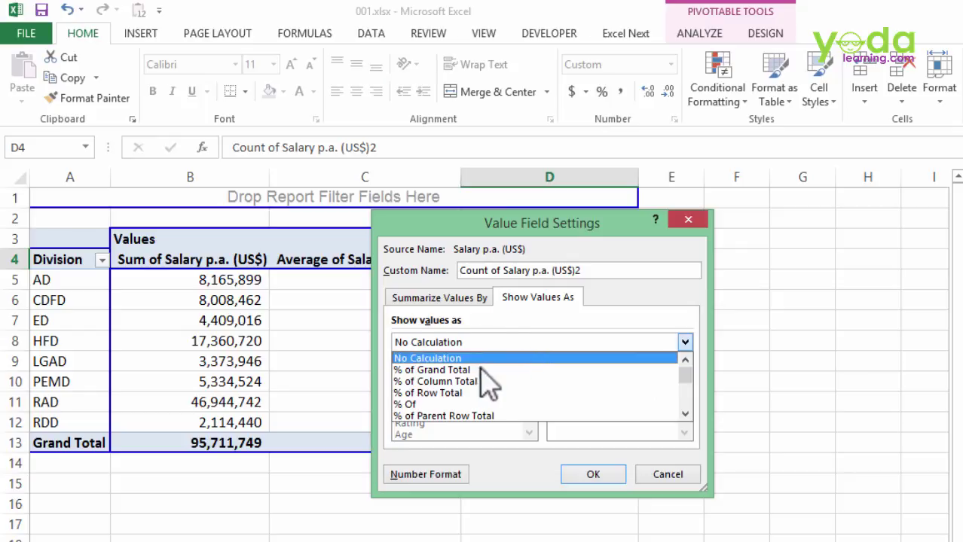
left_click(452, 370)
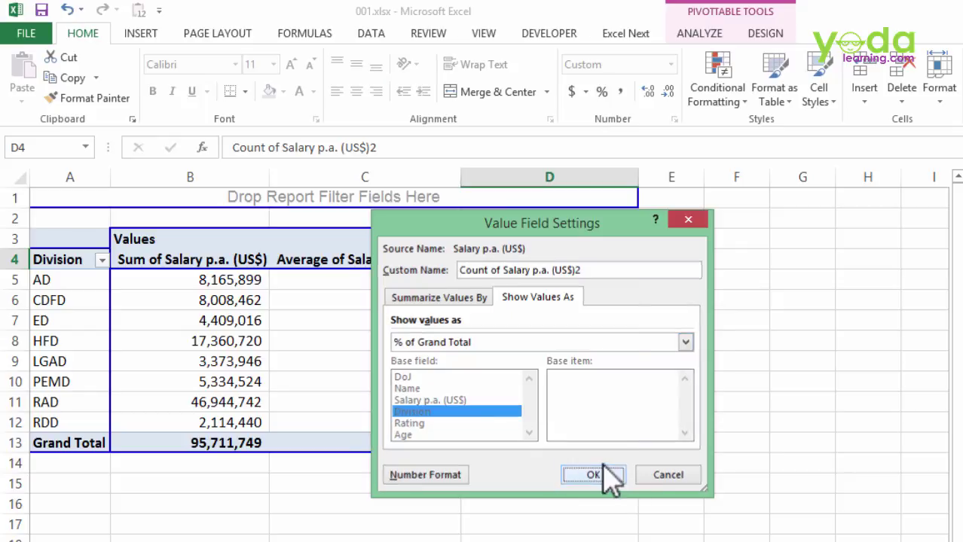
left_click(594, 475)
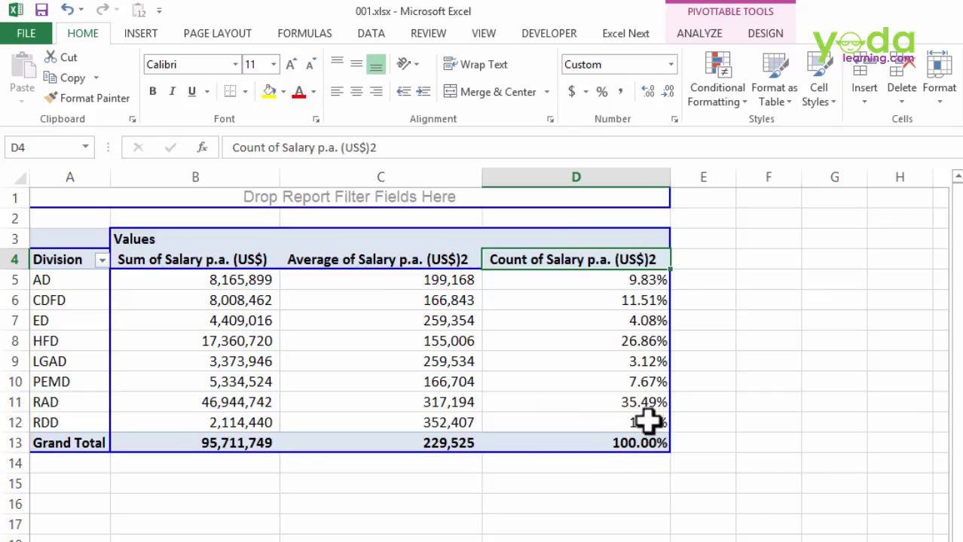
left_click_drag(638, 401, 53, 404)
Sort the divisions from largest to smallest by their Count of Salary percentage.
right_click(620, 276)
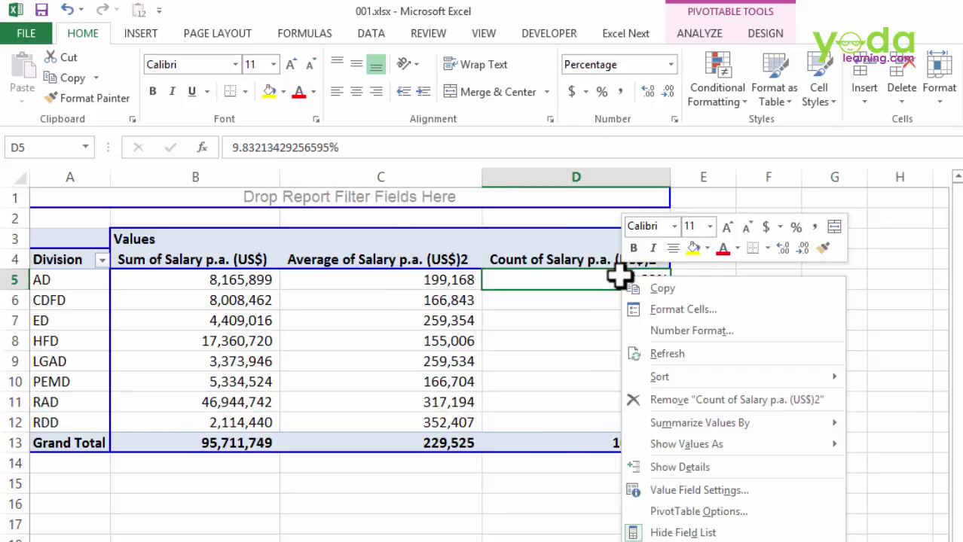
mouse_move(674, 383)
left_click(934, 400)
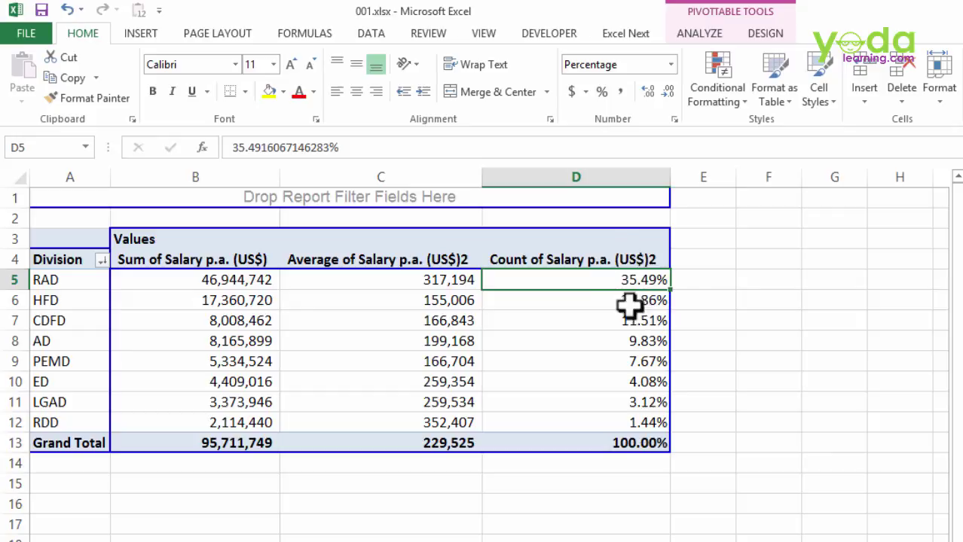
left_click(639, 421)
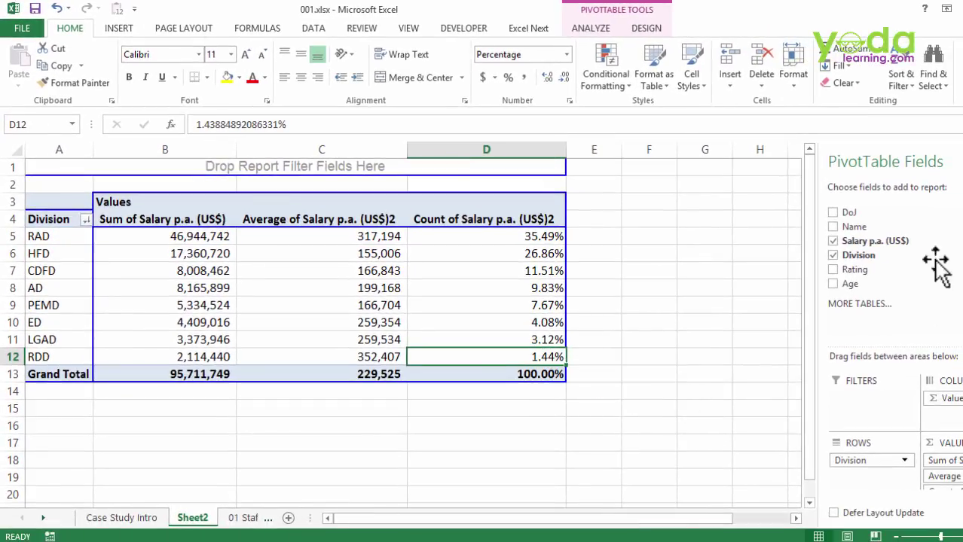
Remove Division and Salary from the pivot and rebuild it with Salary p.a. (US$) in rows and Age in columns.
left_click(833, 255)
left_click(832, 242)
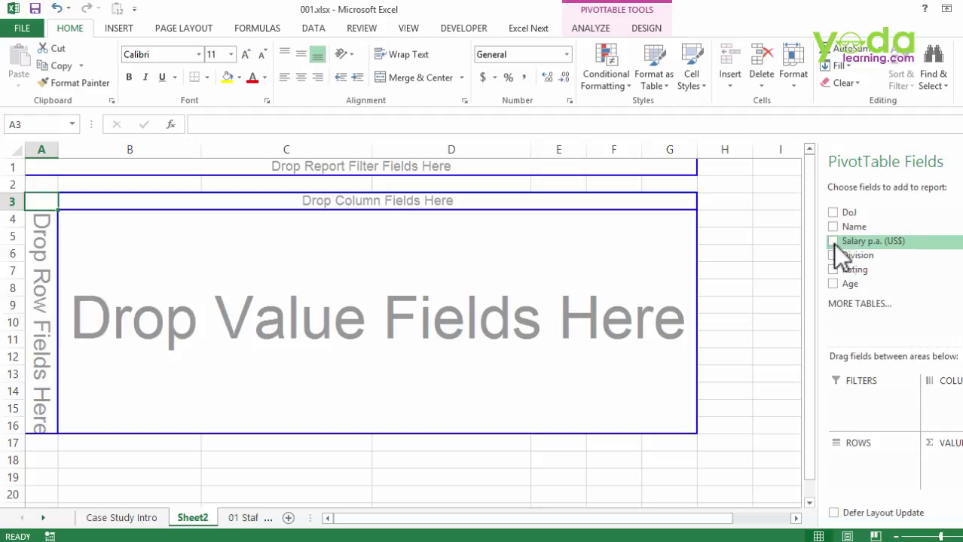
left_click_drag(836, 241, 45, 308)
left_click_drag(839, 282, 211, 224)
Group the Age column labels into ten-year bands starting at 19.
right_click(203, 219)
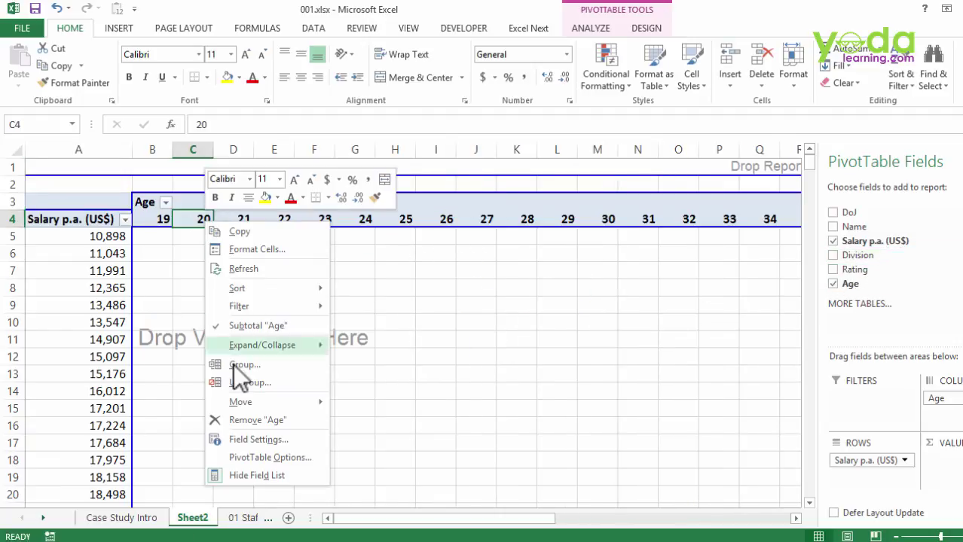
left_click(234, 366)
left_click(225, 404)
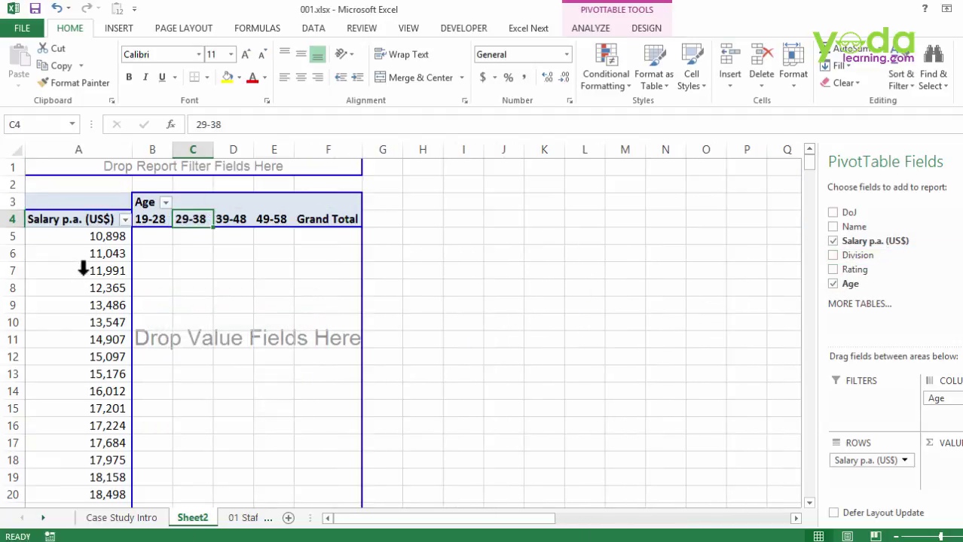
Group the salary row labels into bands of 100000 starting at 1, and add Name as the counted value field.
left_click(81, 273)
right_click(83, 274)
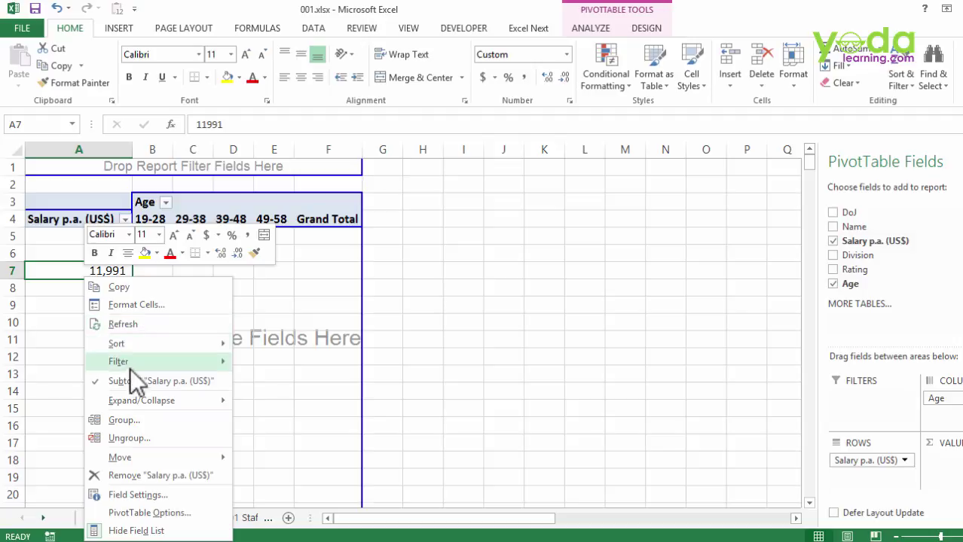
left_click(132, 414)
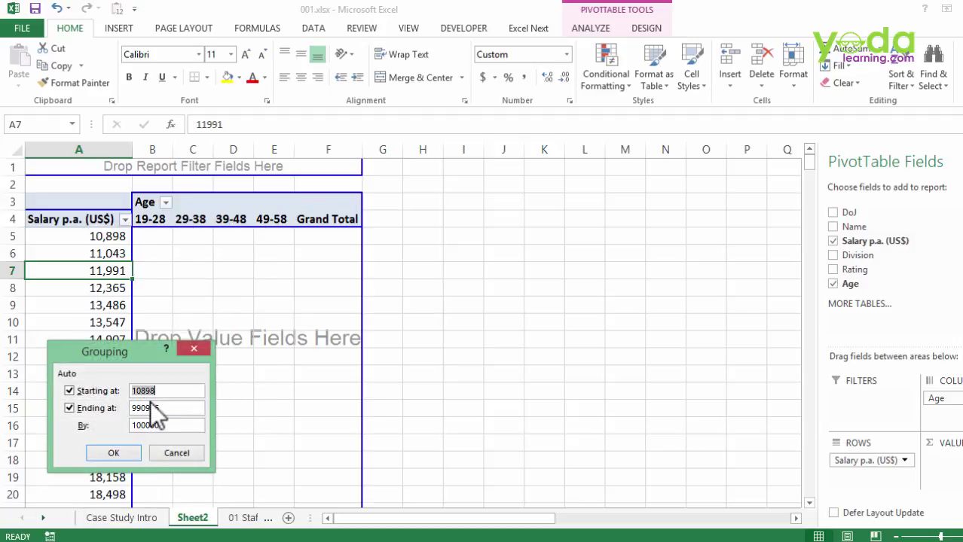
type("1")
left_click(127, 455)
left_click_drag(854, 226, 237, 327)
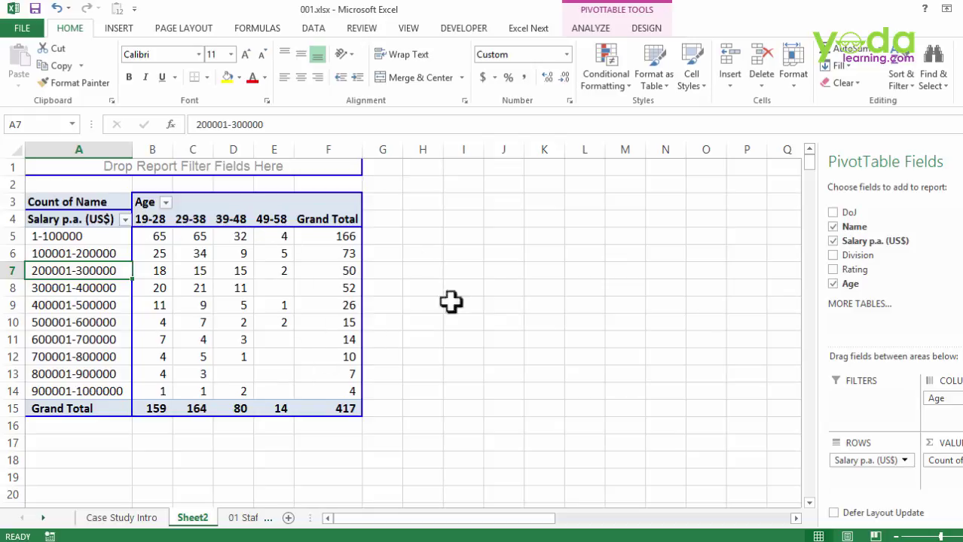
Remove Age, Salary p.a. (US$) and Name from the pivot and place DoJ in the rows.
left_click(833, 284)
left_click(833, 241)
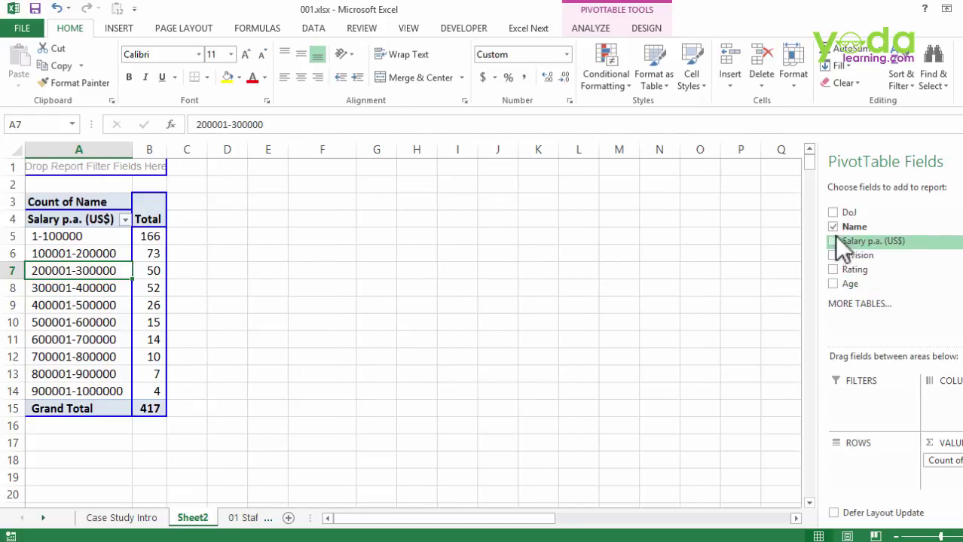
left_click(833, 227)
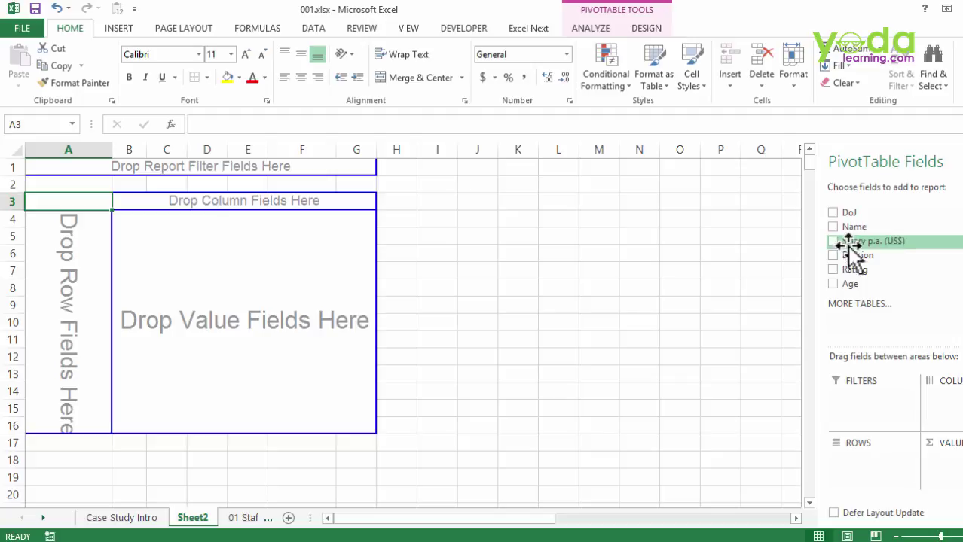
left_click_drag(849, 213, 65, 268)
Group the DoJ dates in the rows by Months and Years.
right_click(64, 265)
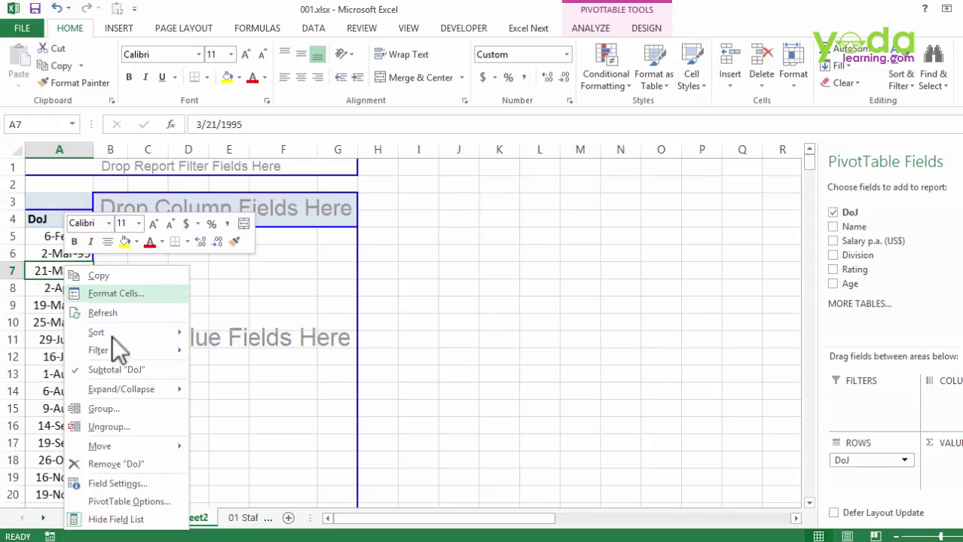
left_click(117, 409)
left_click(87, 447)
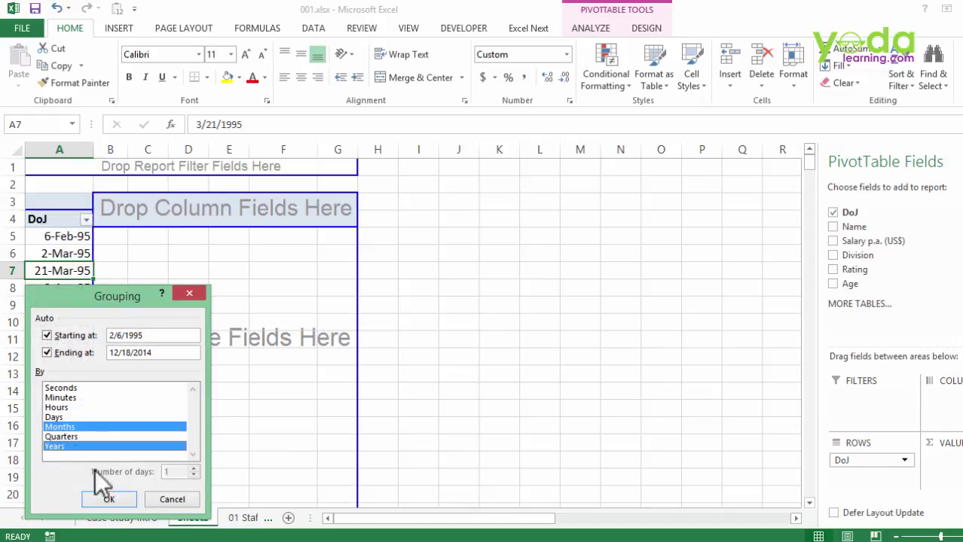
left_click(120, 501)
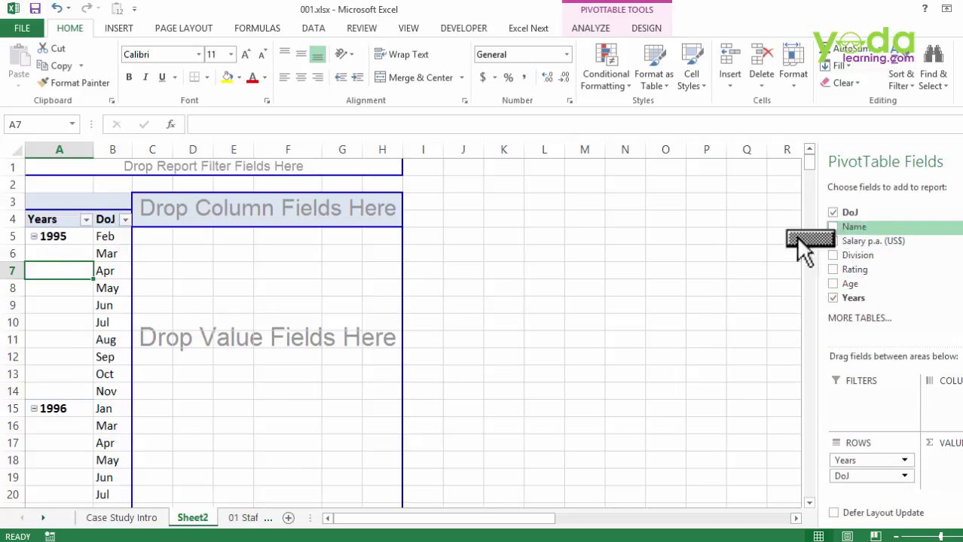
Add Name as the counted value and arrange the pivot with Years in rows and DoJ months in columns.
left_click_drag(198, 332, 197, 332)
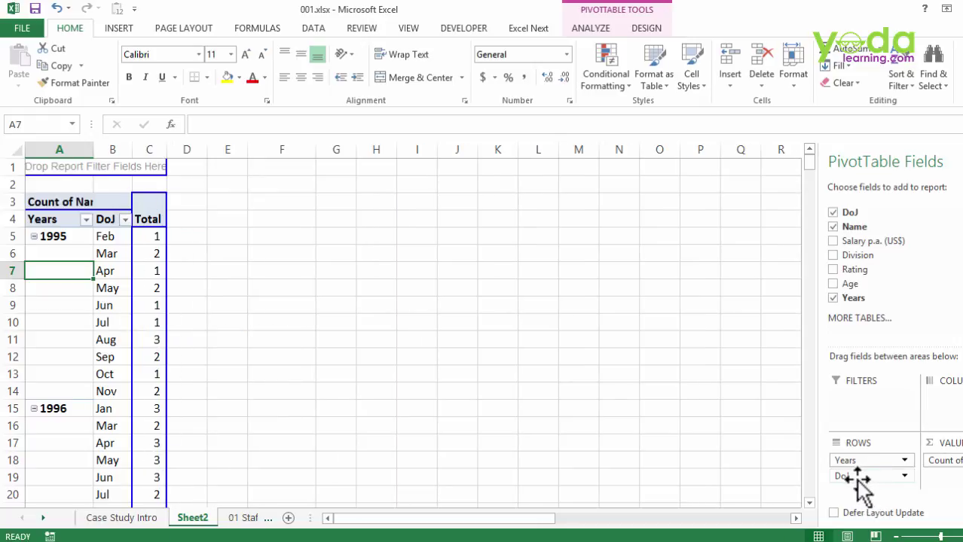
left_click_drag(859, 482, 955, 422)
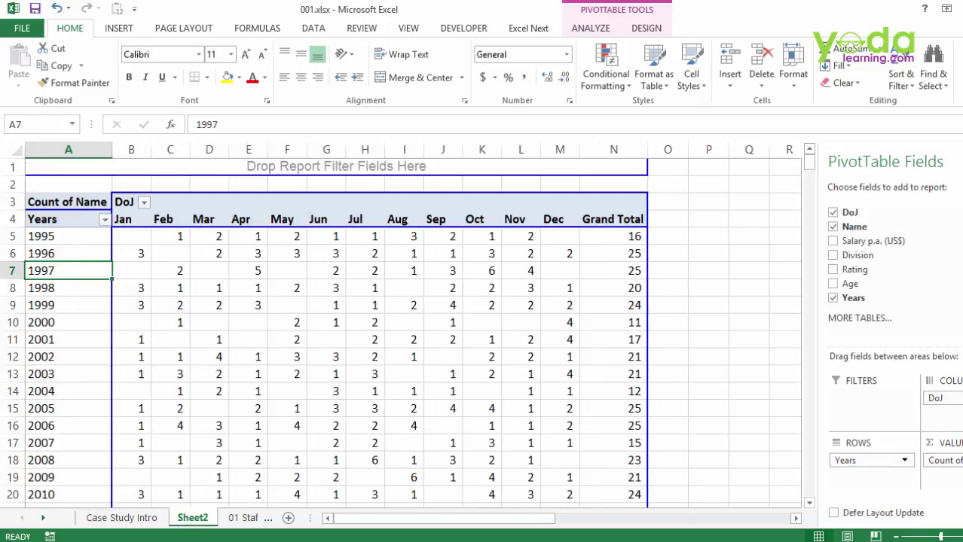
left_click_drag(951, 418, 853, 455)
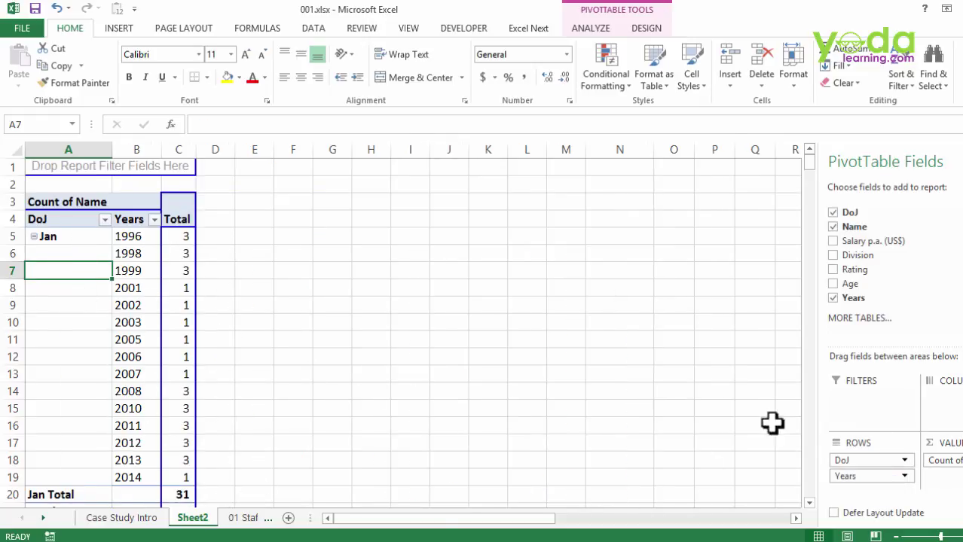
left_click_drag(870, 464, 946, 407)
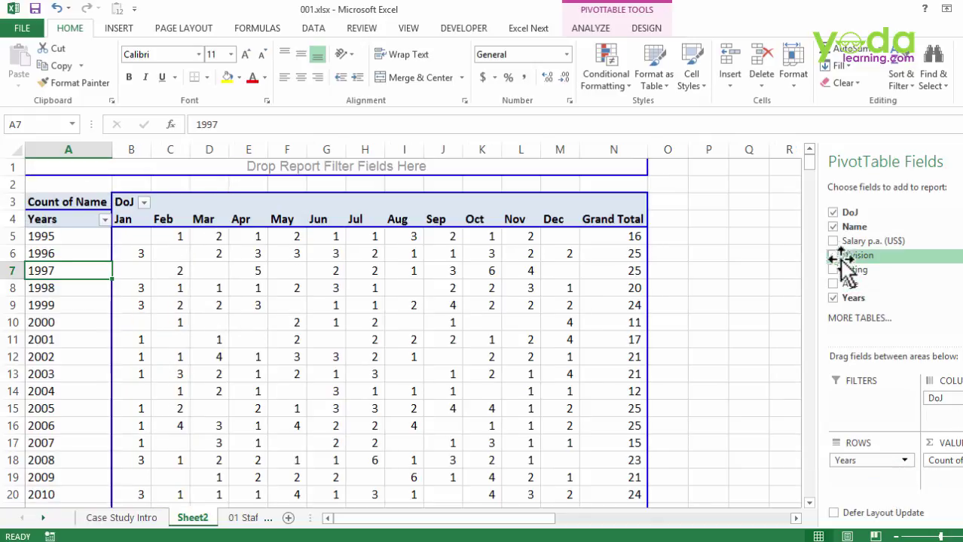
Add Division as the report filter and generate a separate report filter page for each division.
left_click_drag(857, 255, 429, 184)
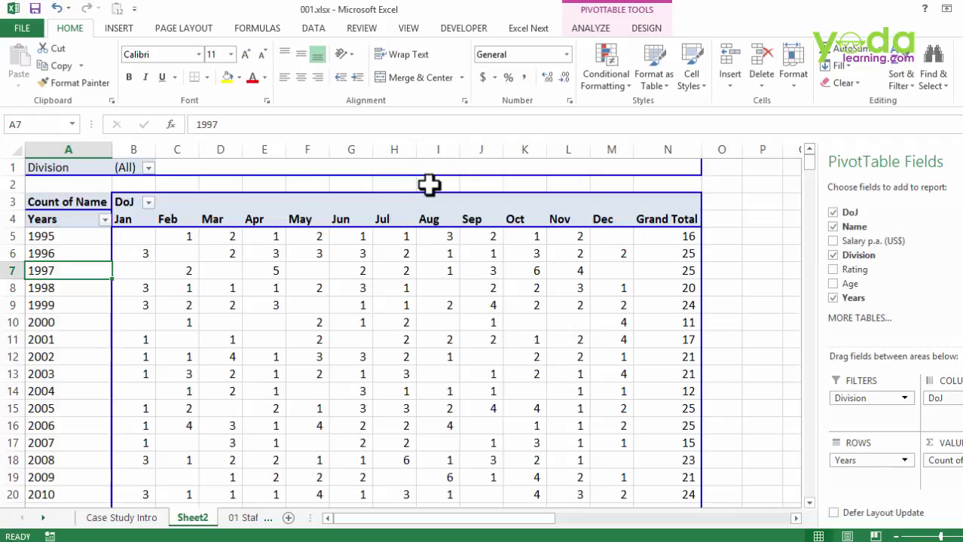
left_click(590, 27)
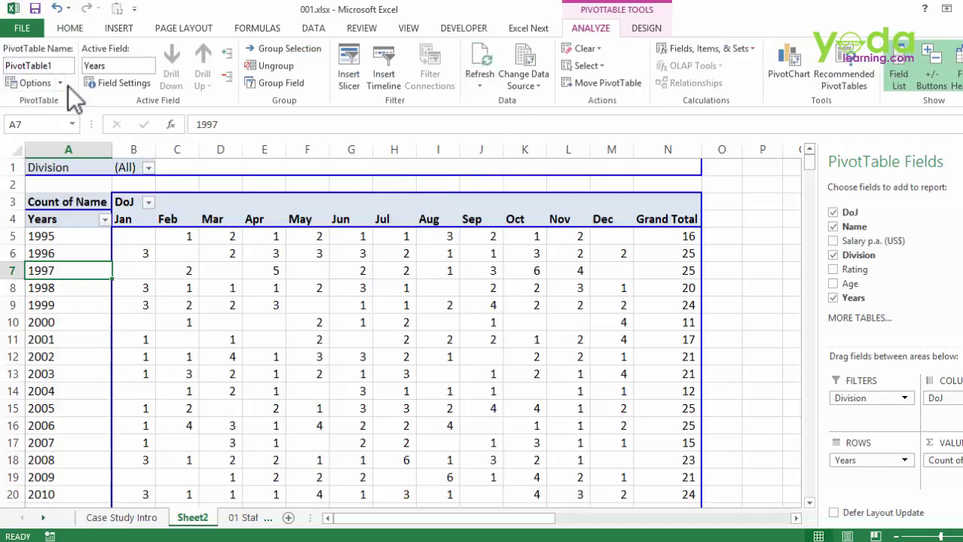
left_click(61, 82)
left_click(66, 119)
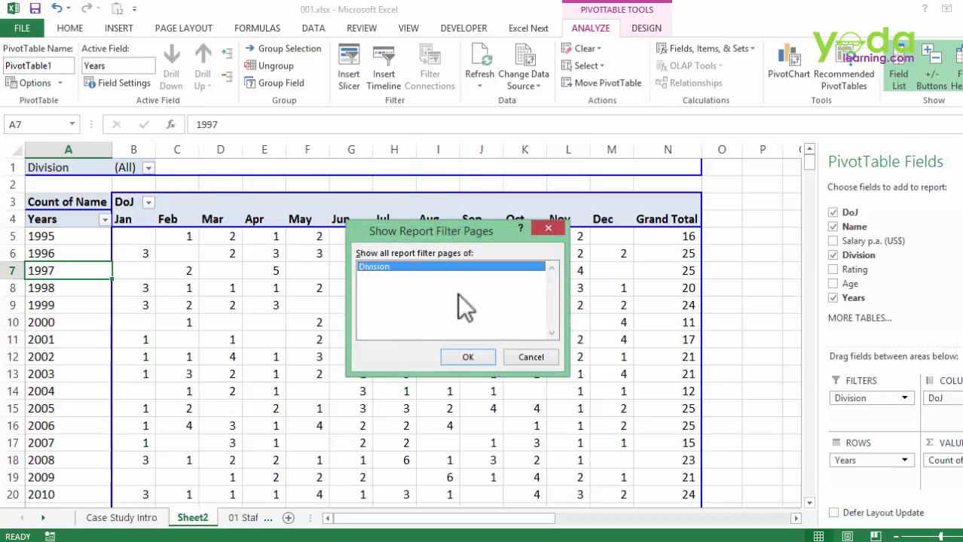
left_click(457, 360)
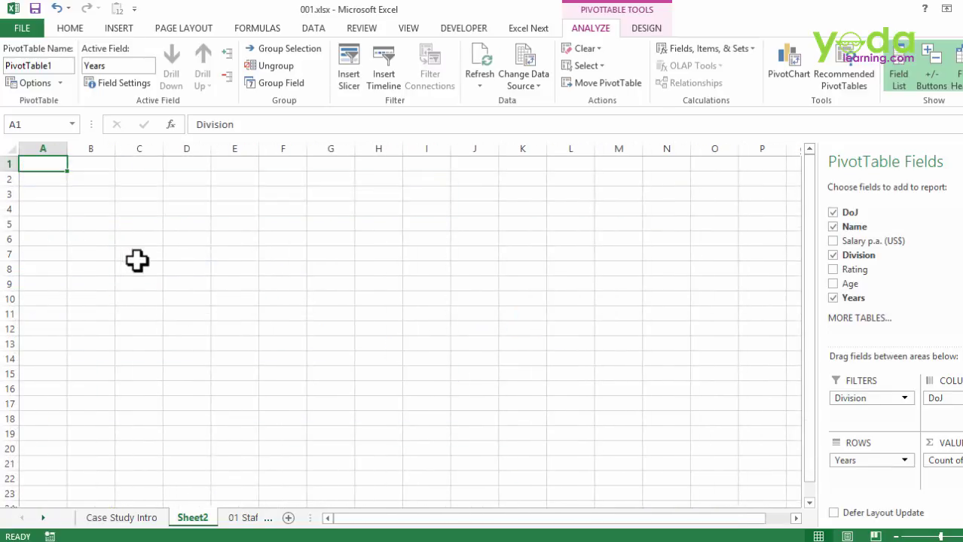
Review the generated division sheets, including CDFD, ED and LGAD.
left_click(222, 518)
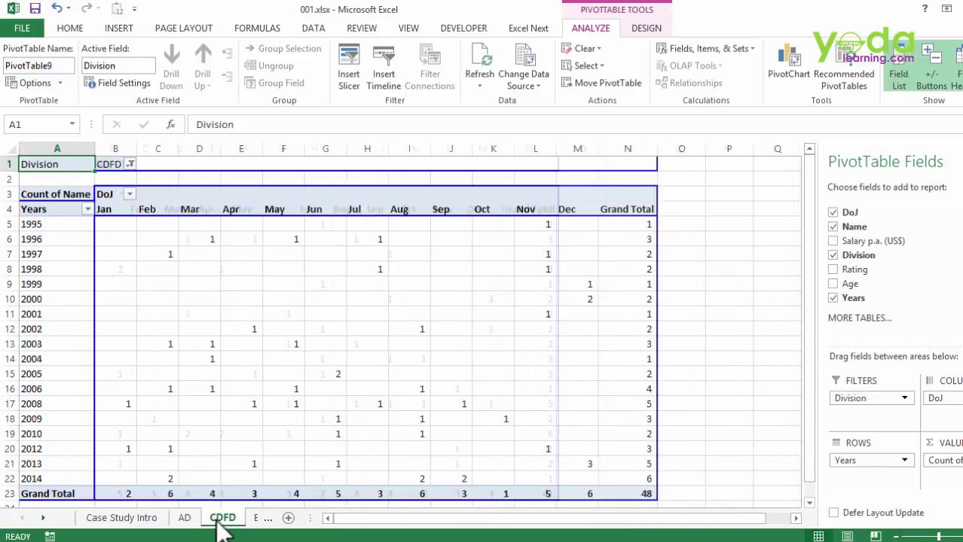
key("ctrl+Page_Down")
key("ctrl+Page_Down")
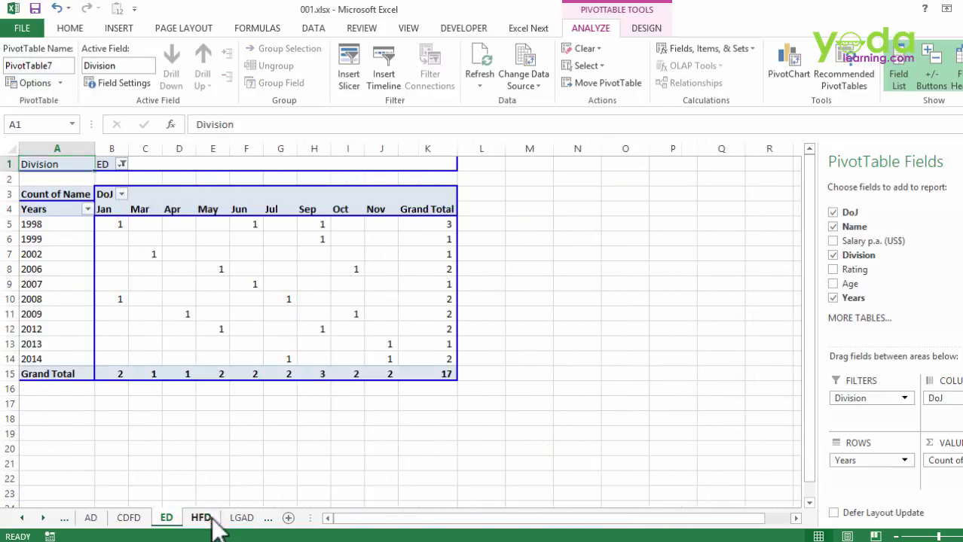
left_click(233, 518)
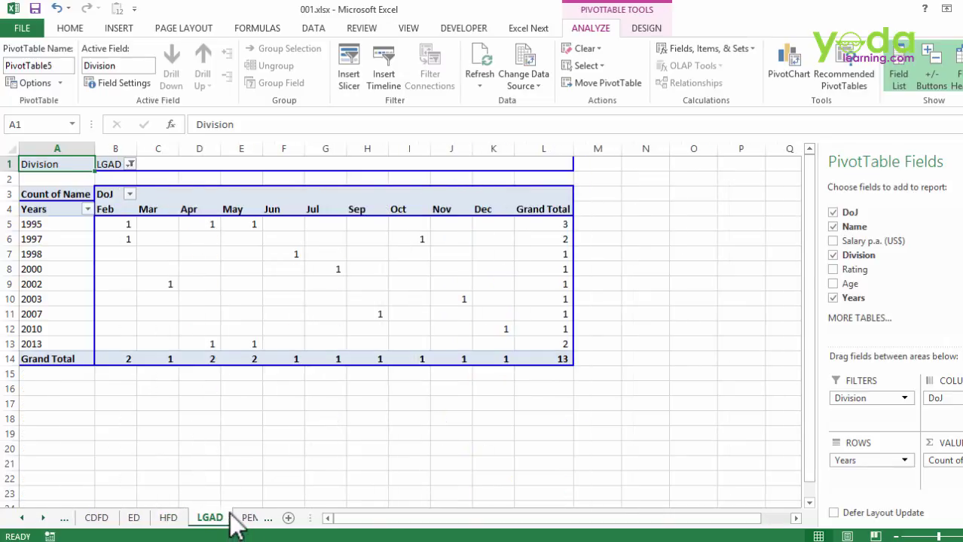